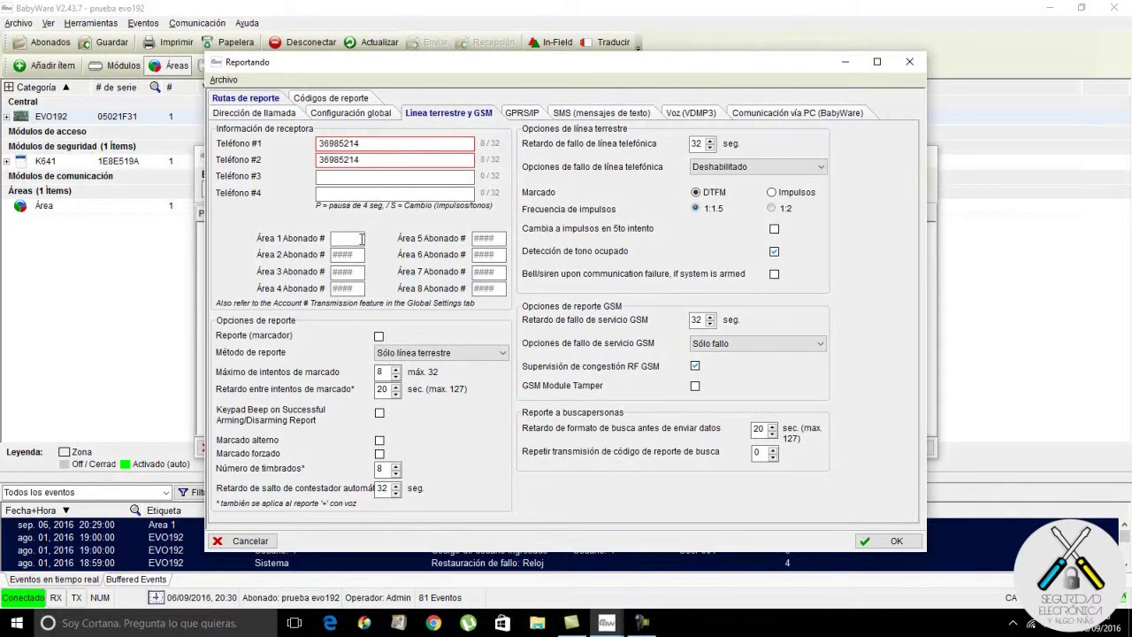
Step: Enter the subscriber account number for Área 1
text(9856)
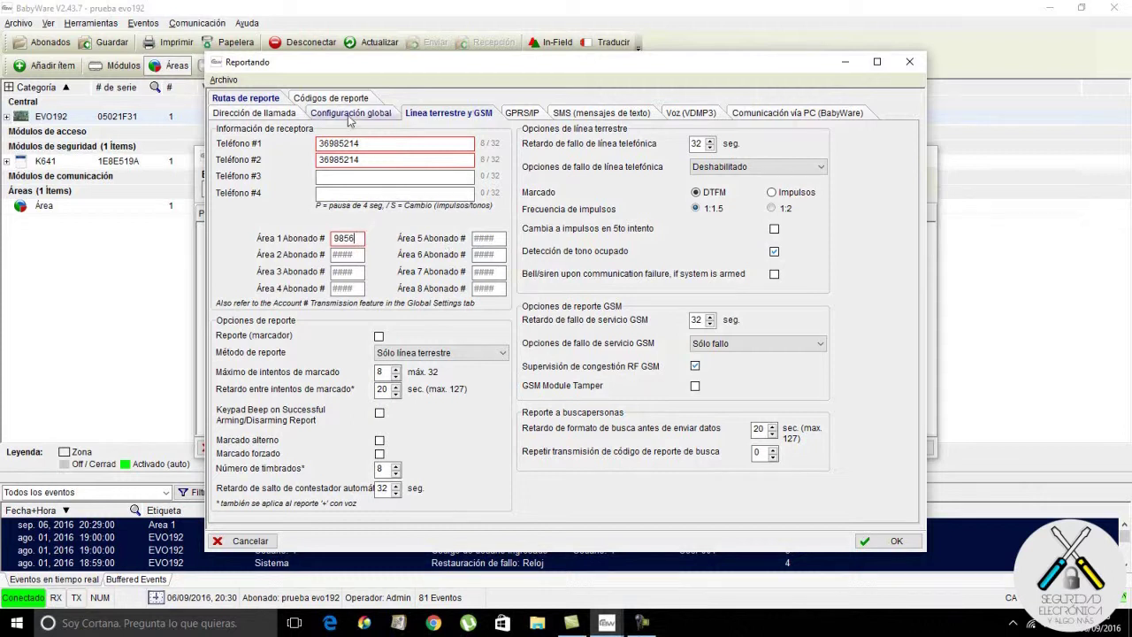
Step: In the global configuration, set the report code format of Teléfono #1 / Receptor #1 and Teléfono #2 / Receptor #2 to ADEMCO CONTACT ID
click(350, 114)
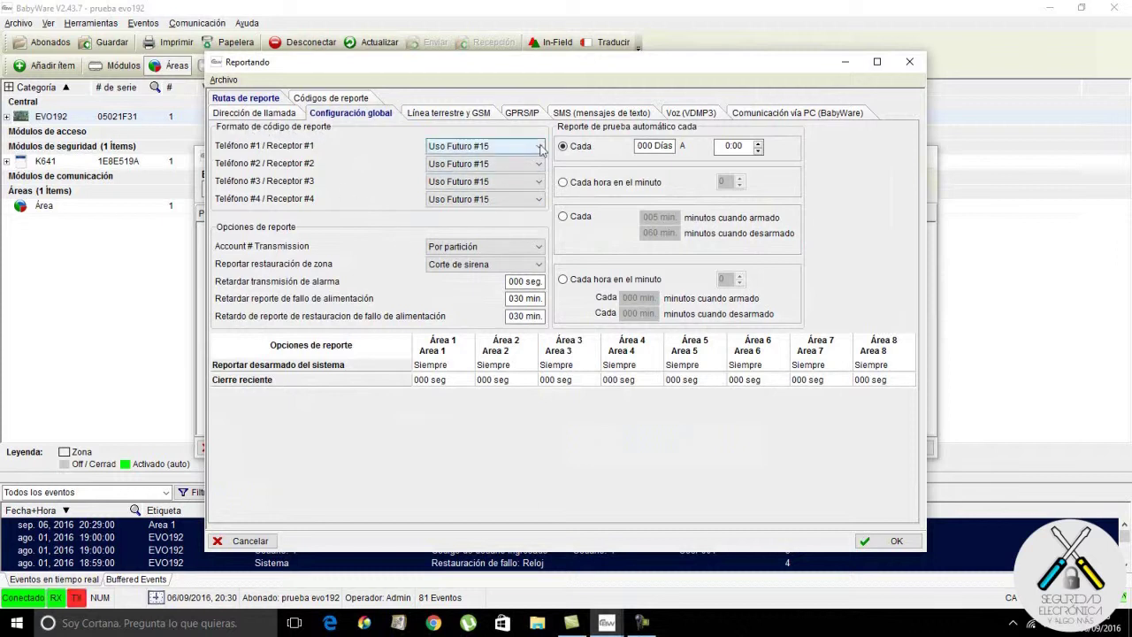
click(536, 146)
drag(542, 203, 542, 174)
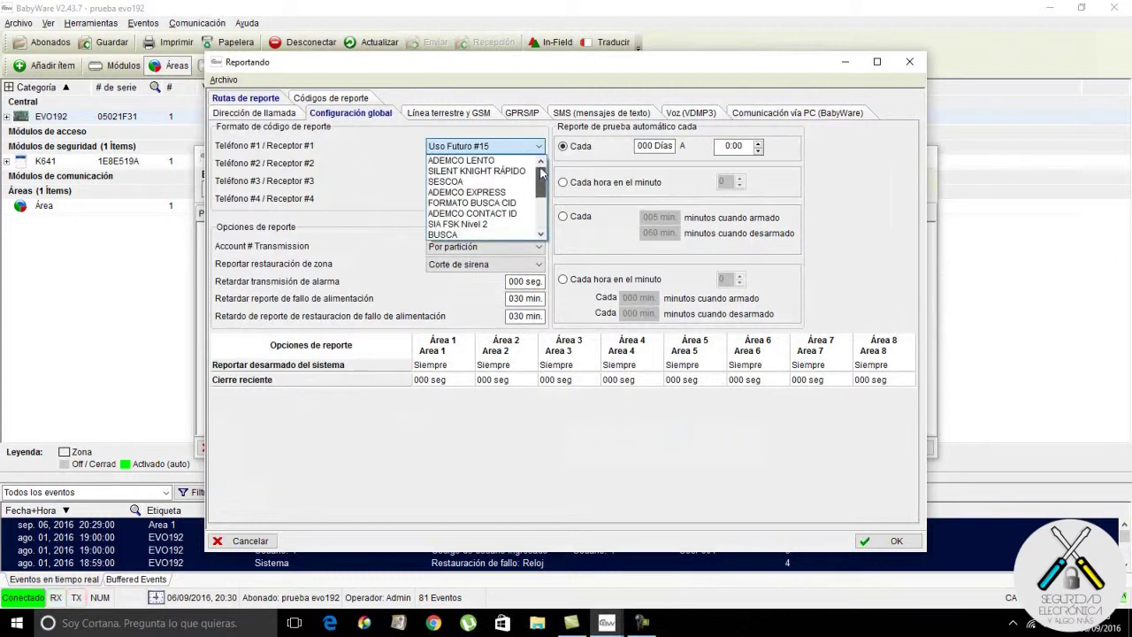
click(509, 214)
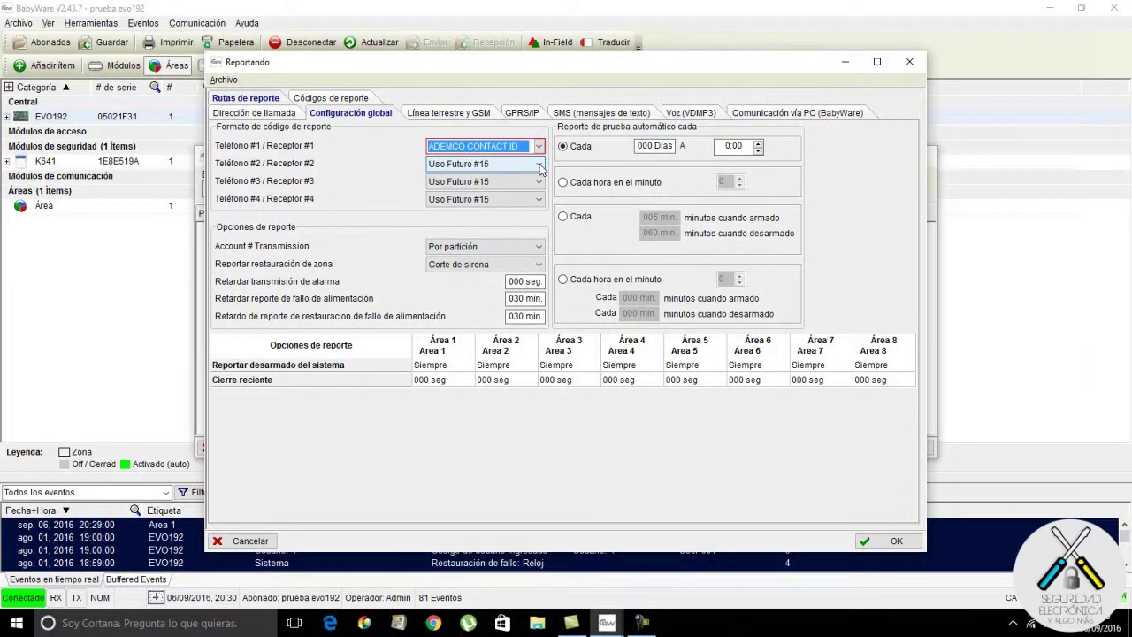
click(540, 165)
scroll(512, 231, up, 5)
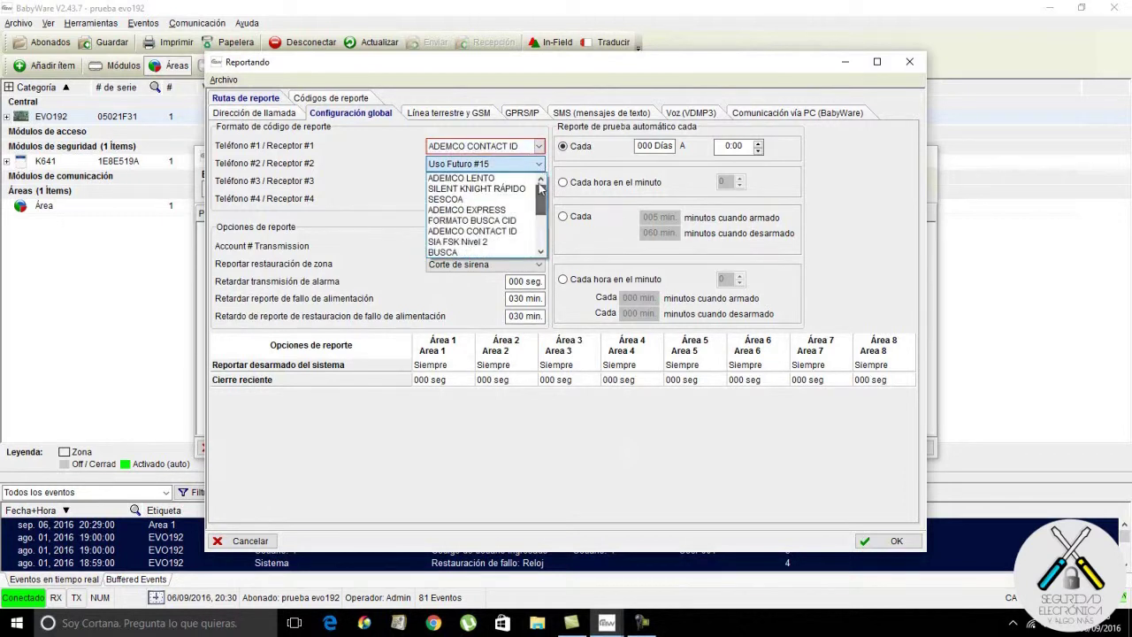
click(513, 231)
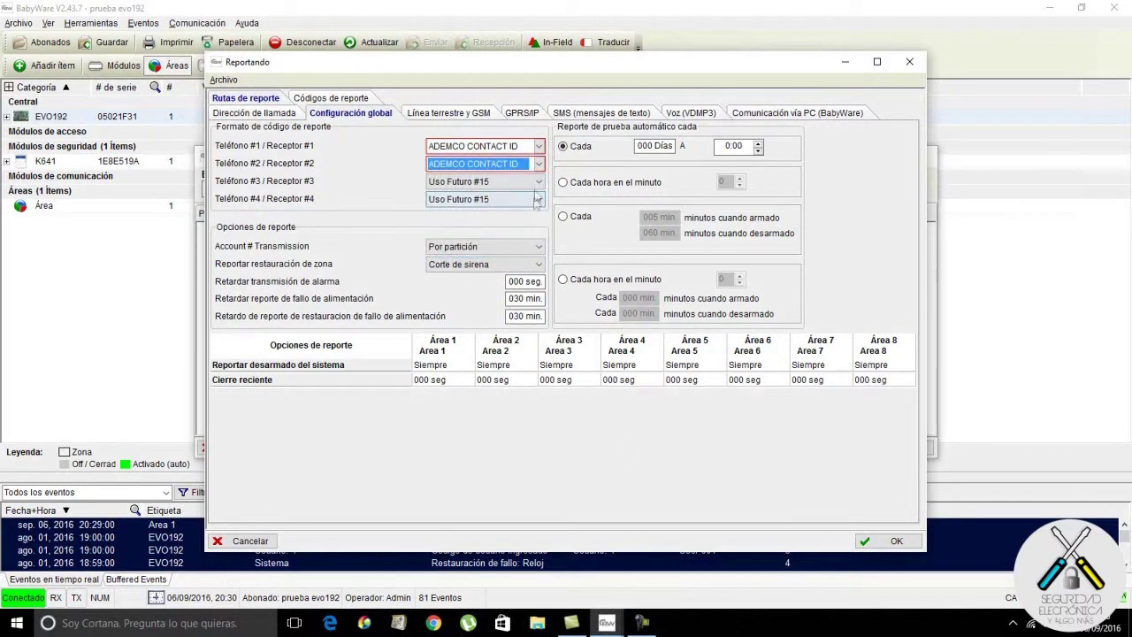
Step: Set the report code format of Teléfono #3 / Receptor #3 and Teléfono #4 / Receptor #4 to ADEMCO CONTACT ID
click(539, 181)
scroll(538, 249, up, 5)
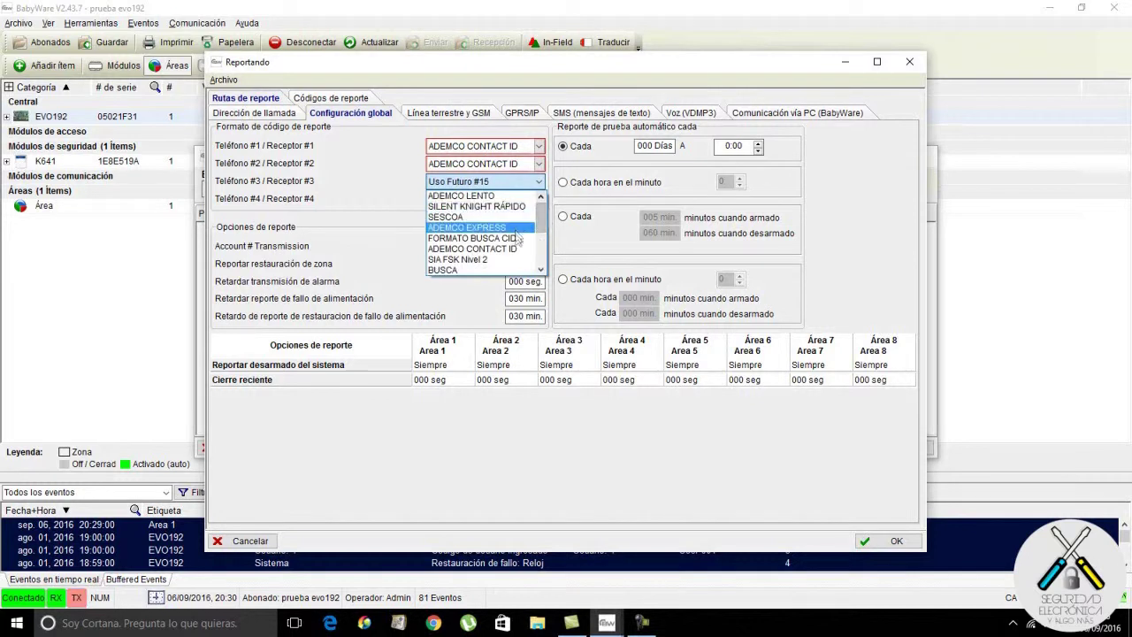
click(522, 248)
click(538, 200)
scroll(517, 256, up, 5)
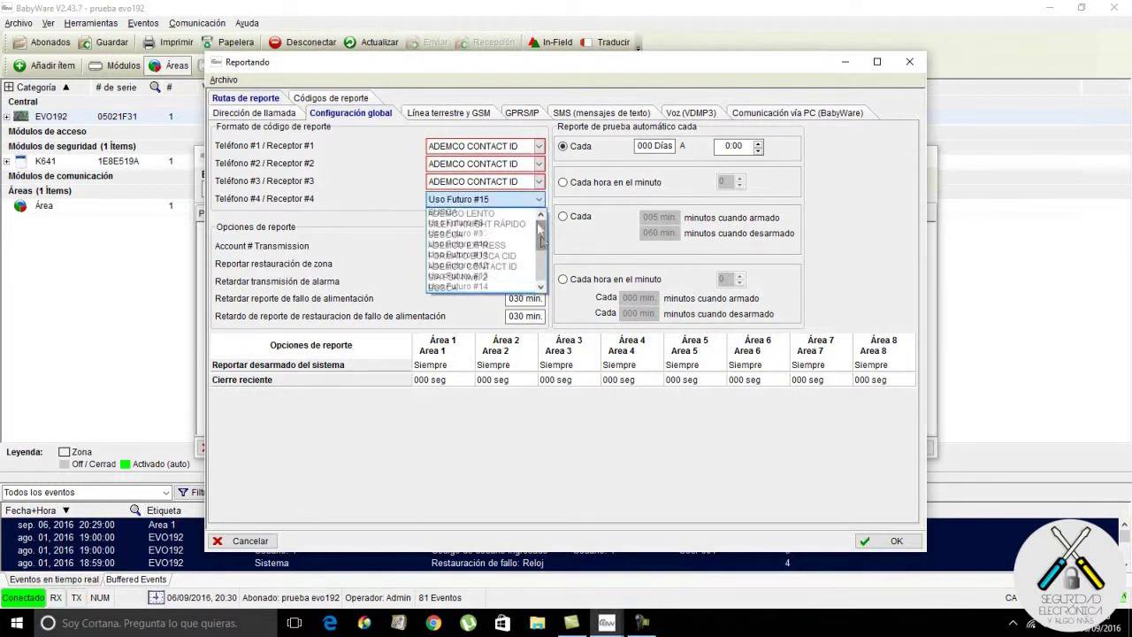
click(513, 266)
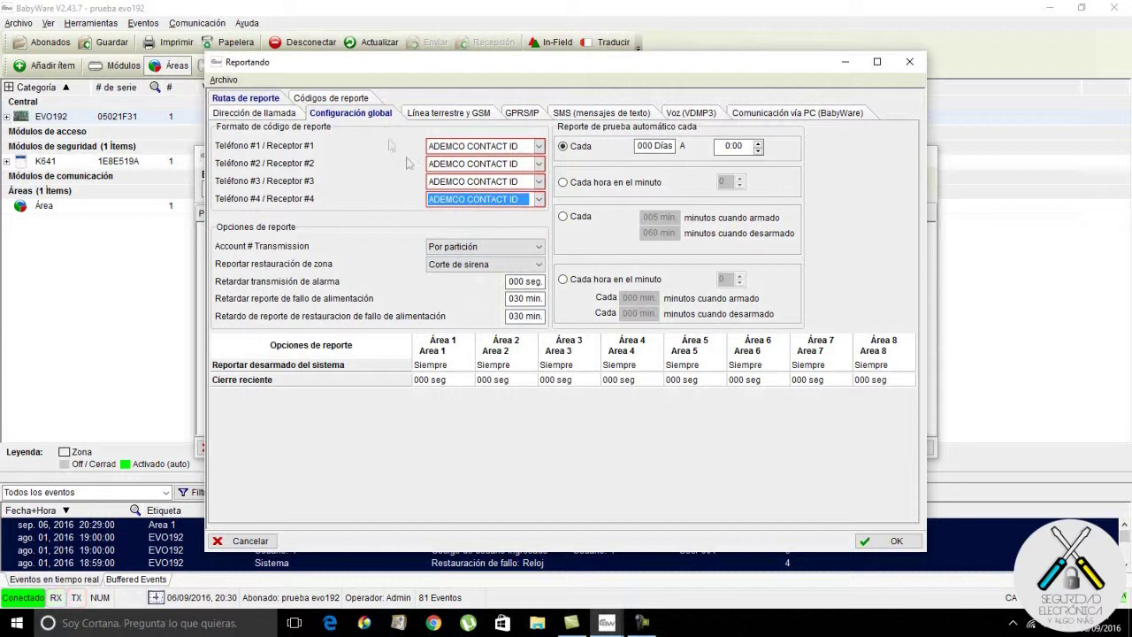
Step: Review the PC communication, landline ring count, global configuration and call direction settings of the report routes
click(775, 112)
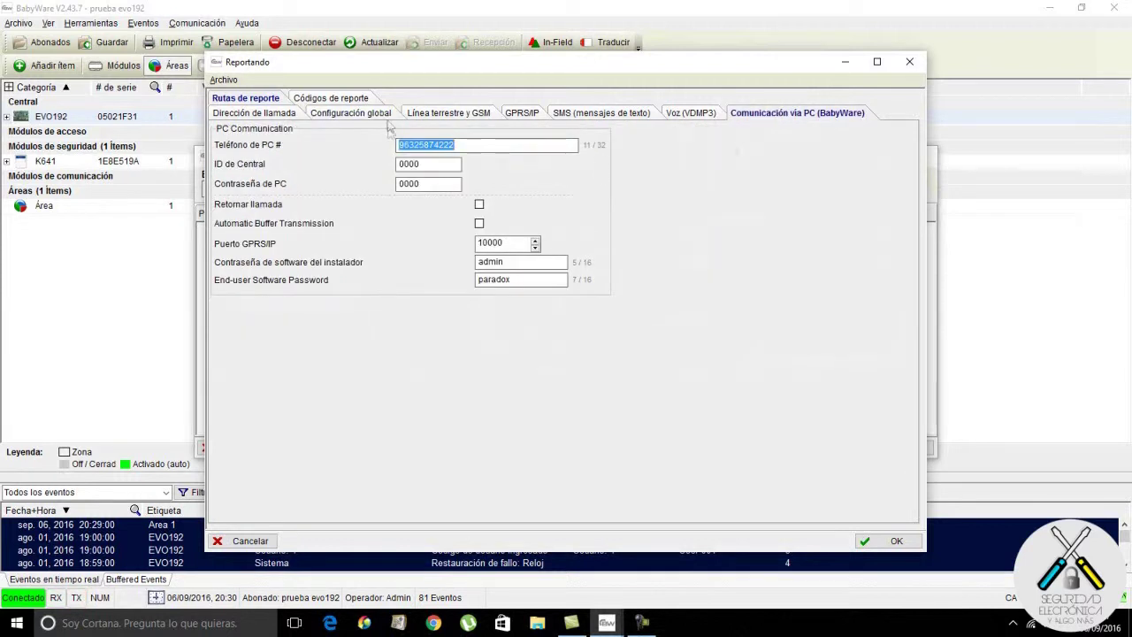
click(449, 113)
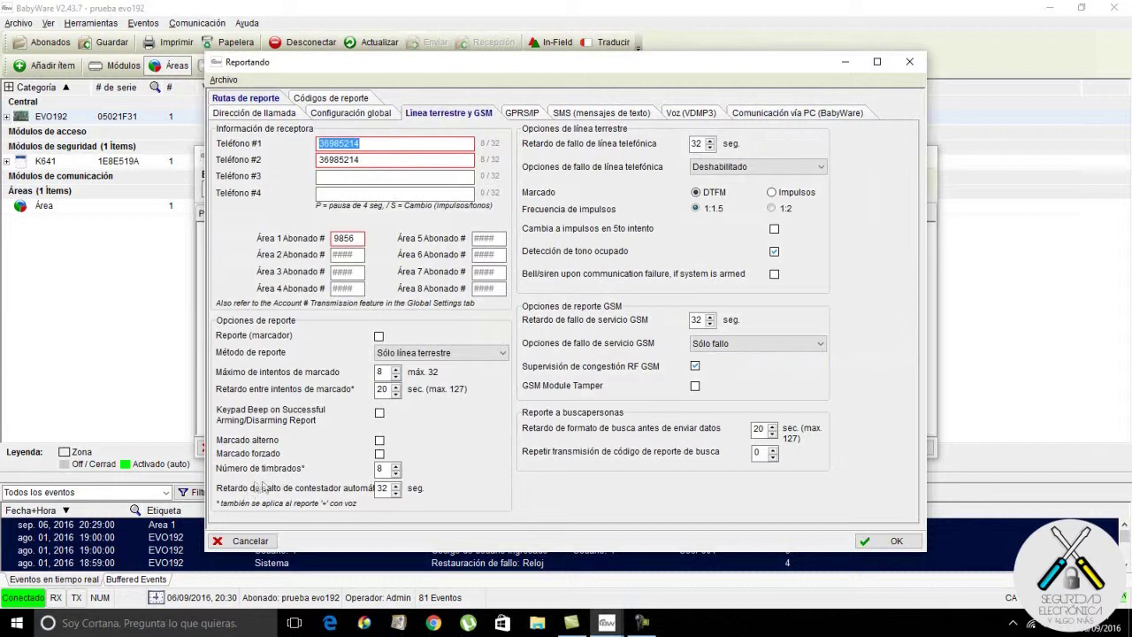
double_click(380, 469)
click(349, 115)
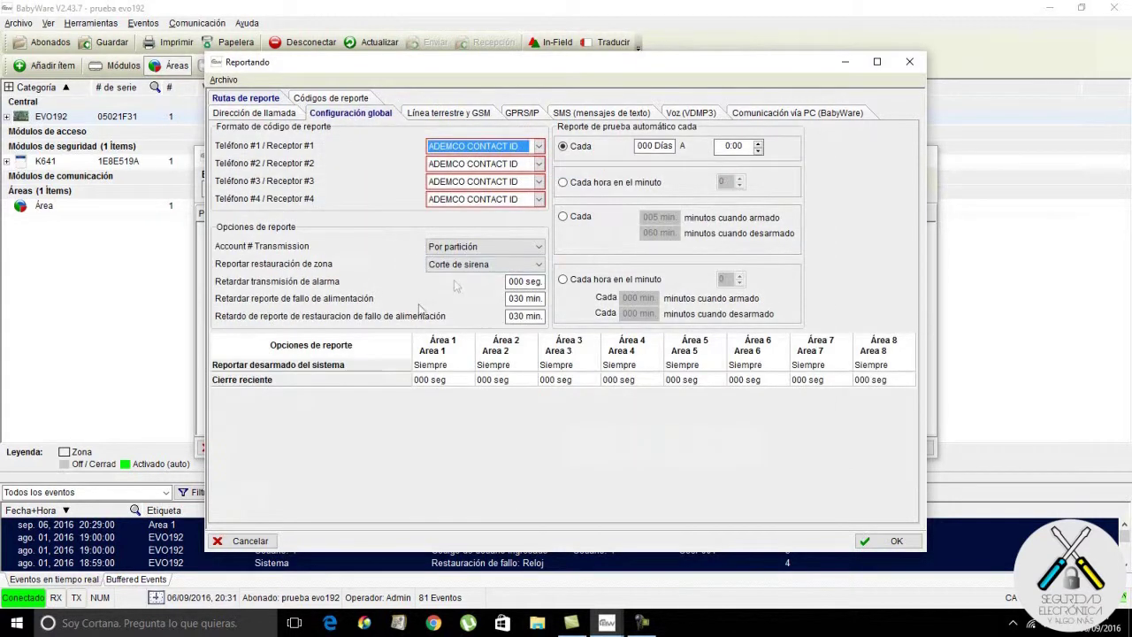
click(257, 115)
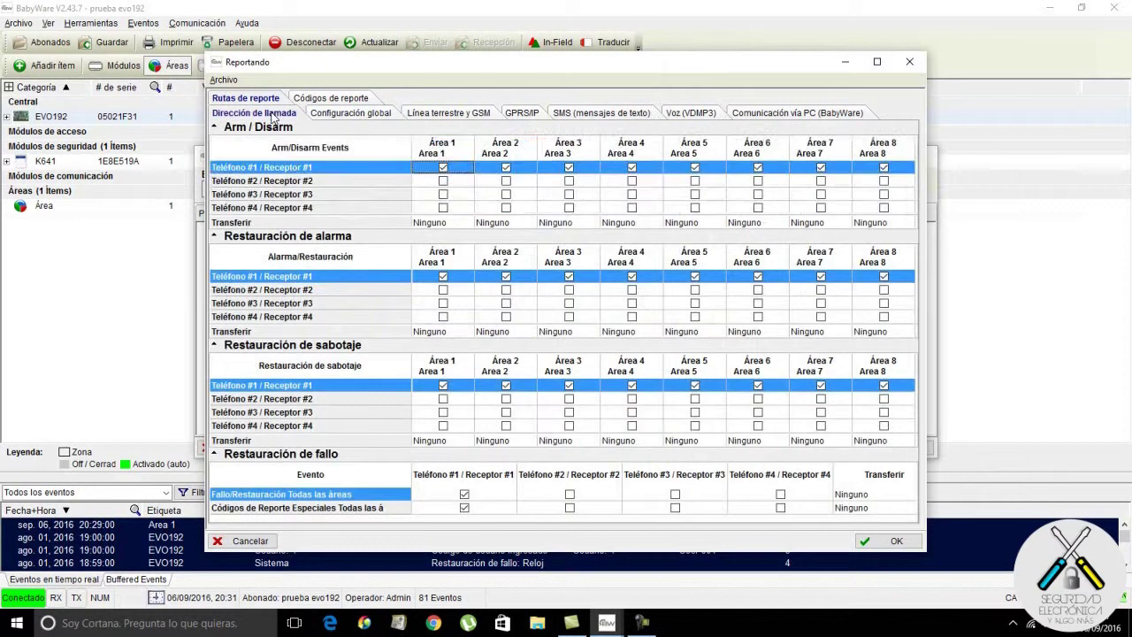
click(350, 115)
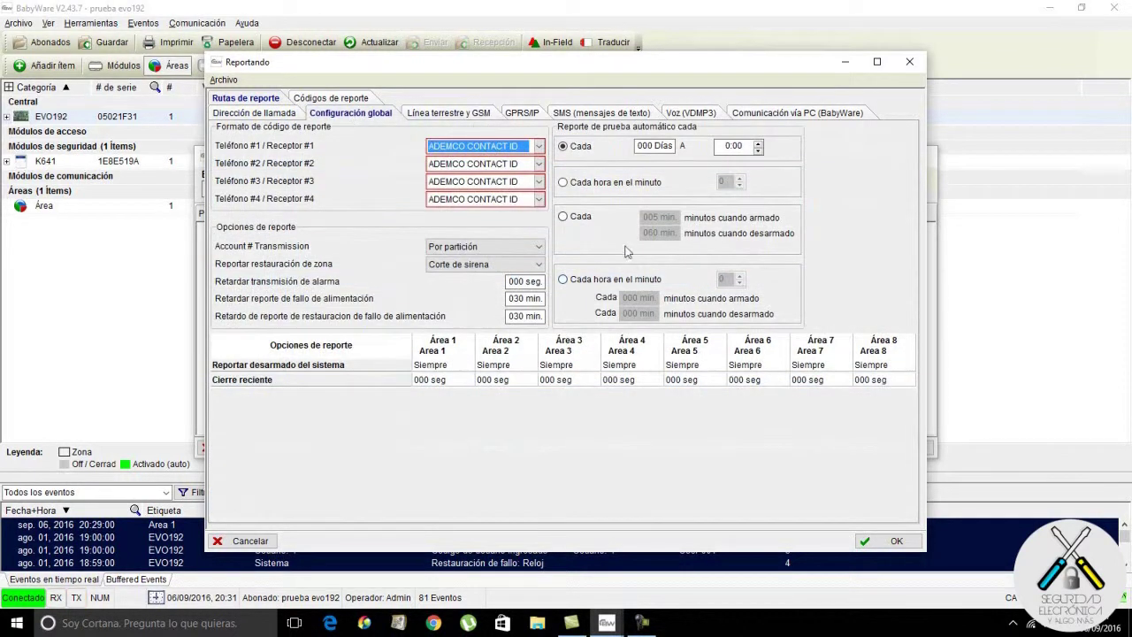
Step: Enable Reporte (marcador) in the landline and GSM settings and choose Sólo línea terrestre as the report method
click(448, 113)
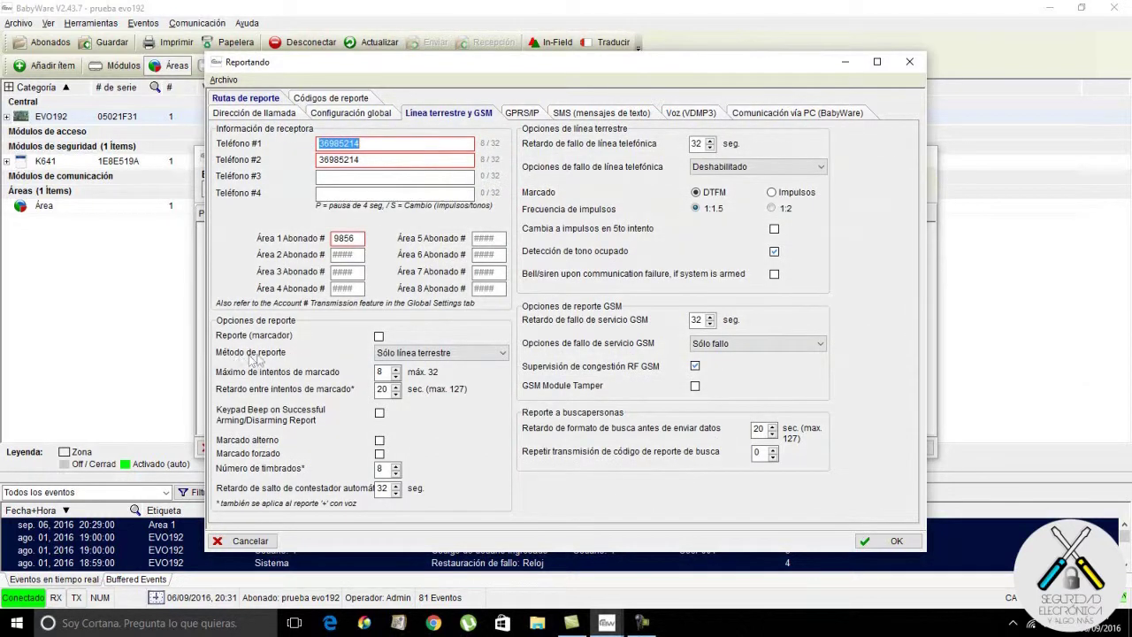
click(379, 336)
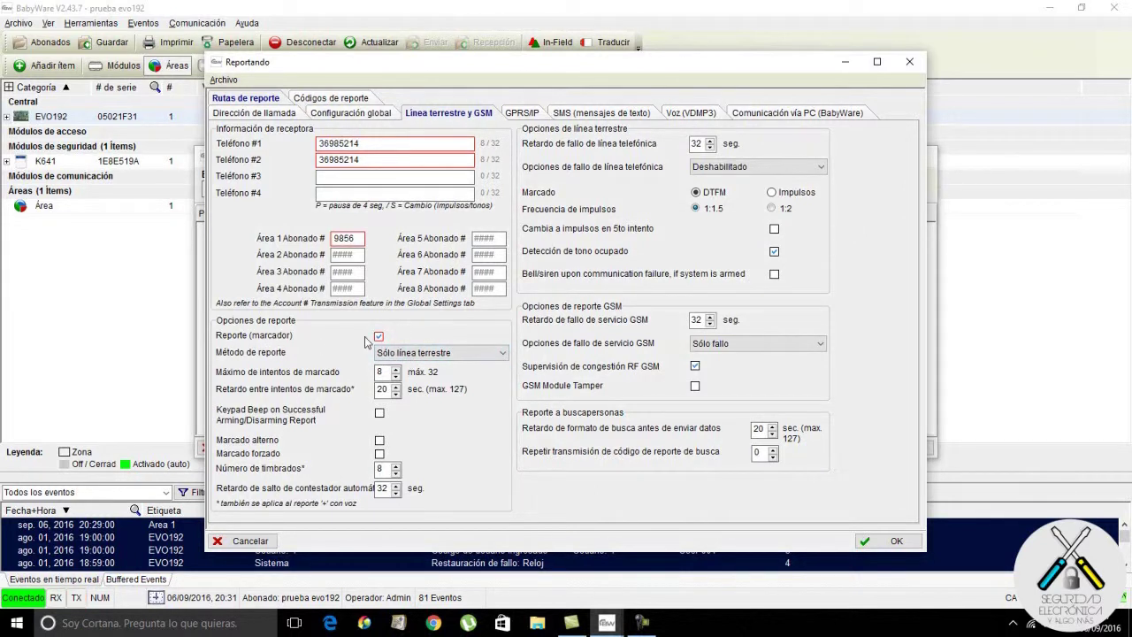
click(504, 353)
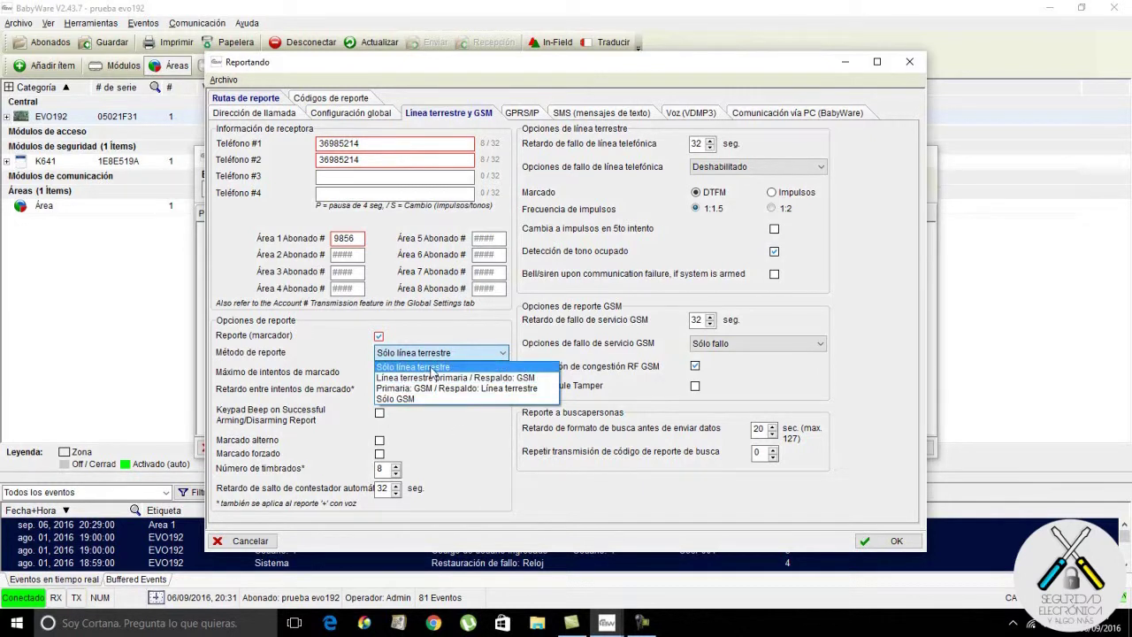
click(431, 368)
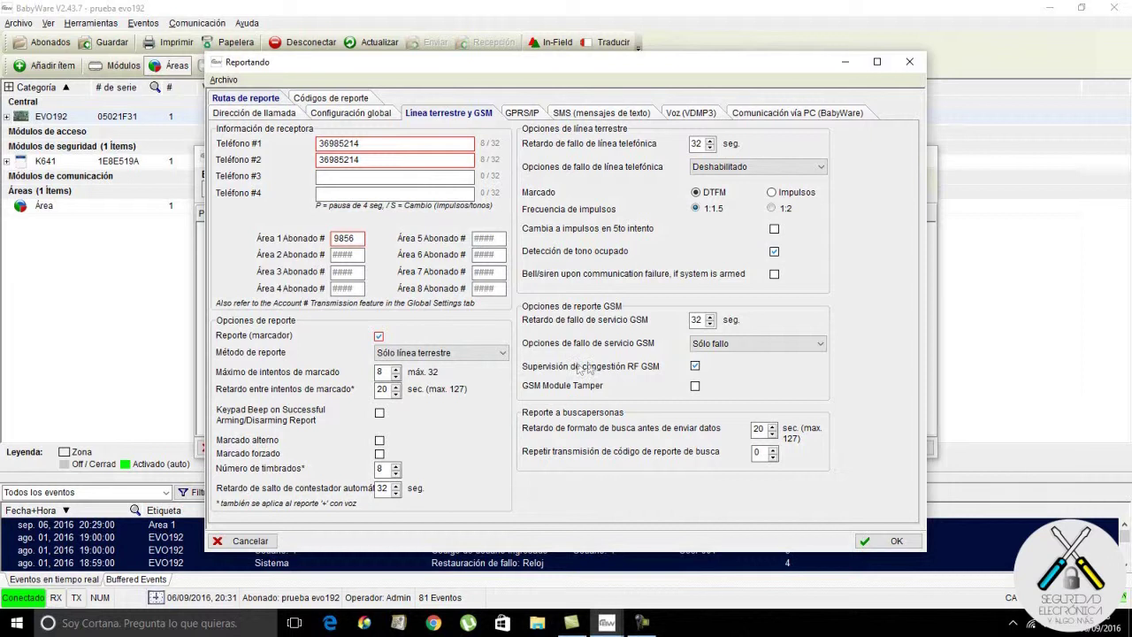
Step: Enter the PC telephone number for BabyWare communication and open the report codes list
click(798, 115)
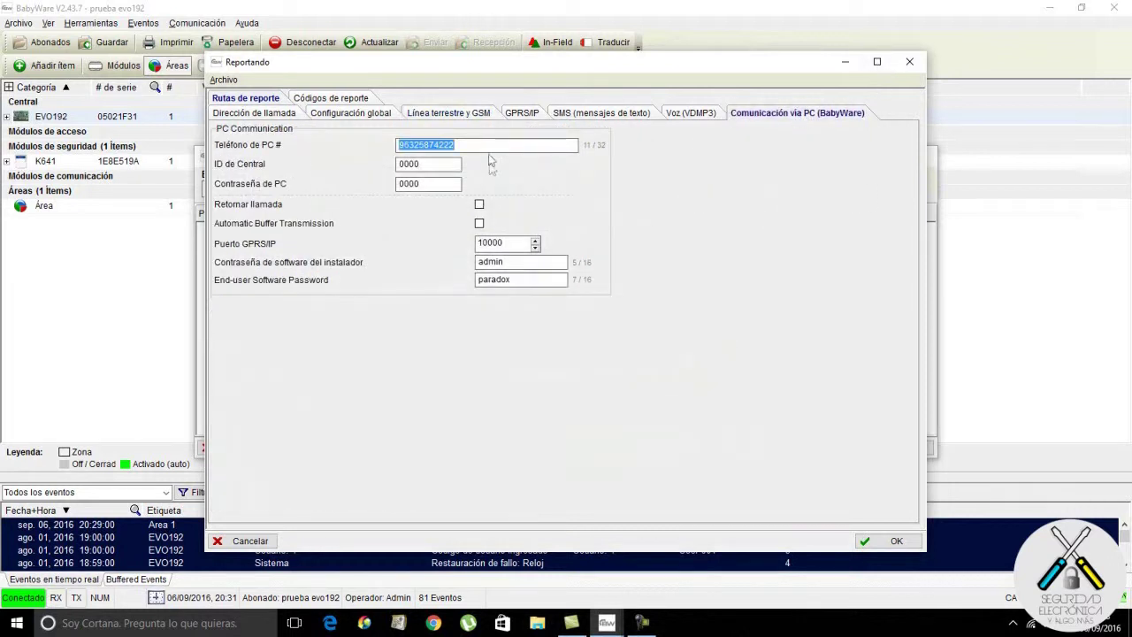
text(98532146)
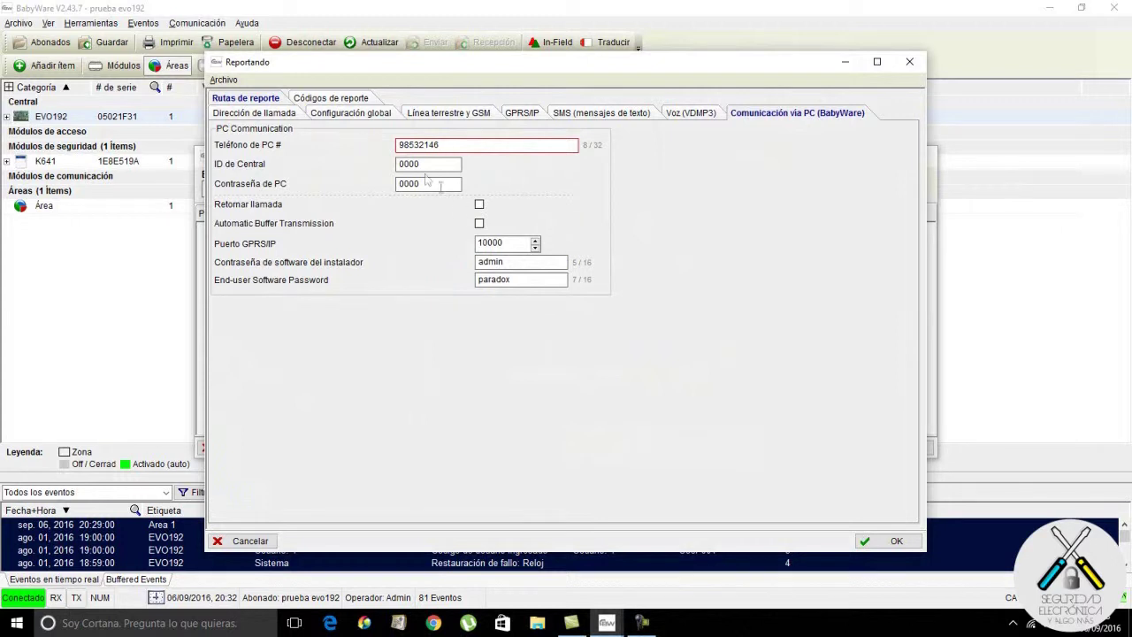
click(342, 99)
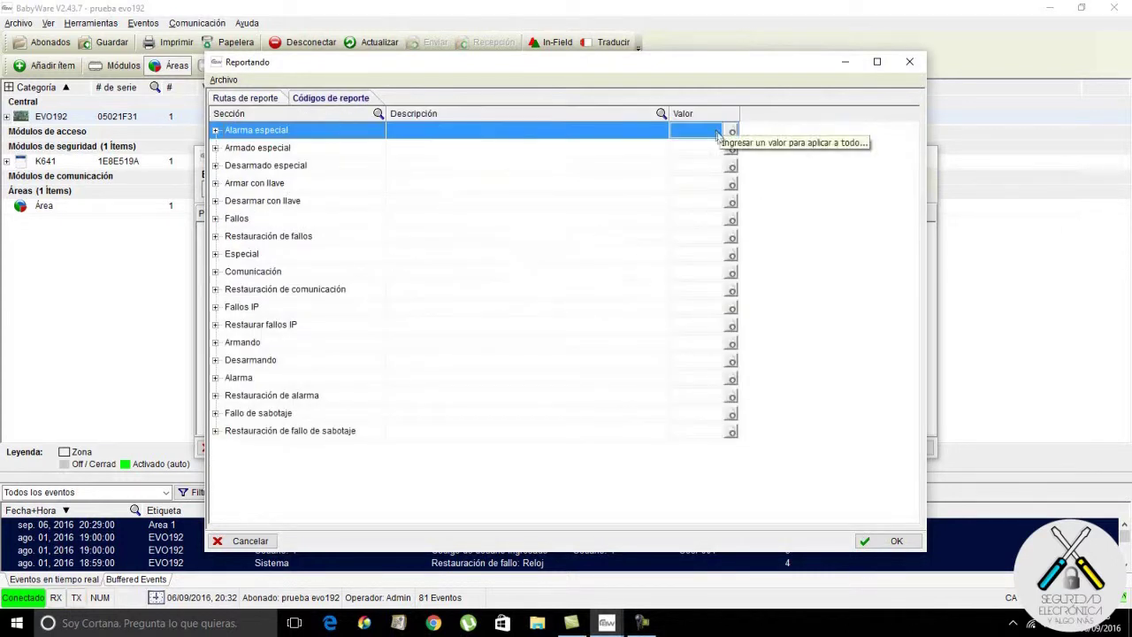
Step: Try entering ff as the Pánico de emergencia code under Alarma especial, and reset it to 00
click(215, 130)
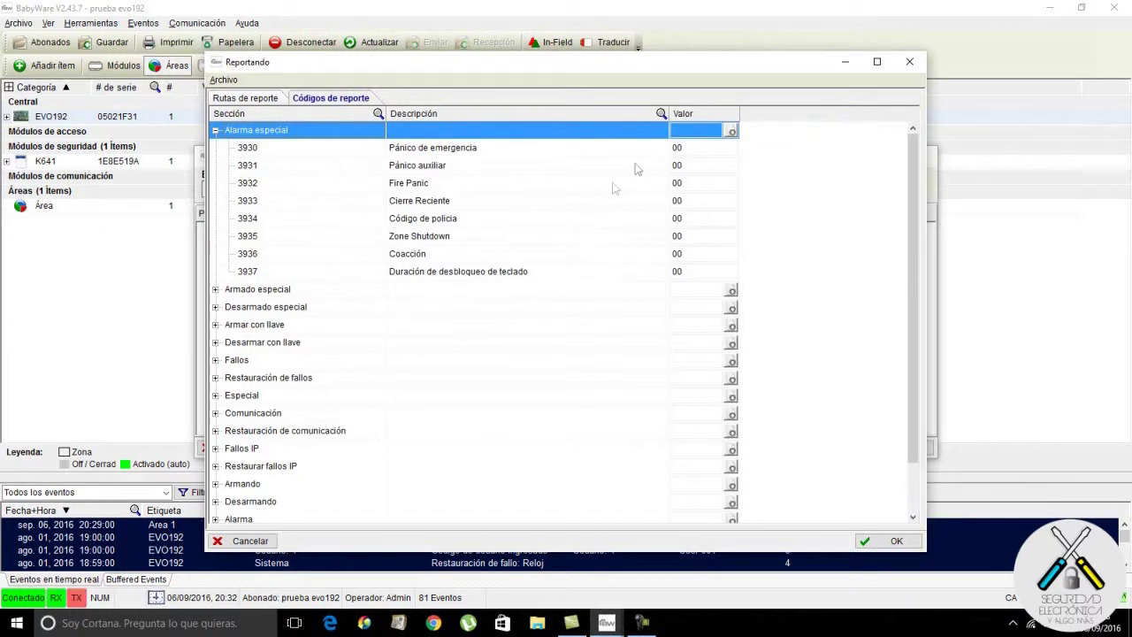
click(693, 147)
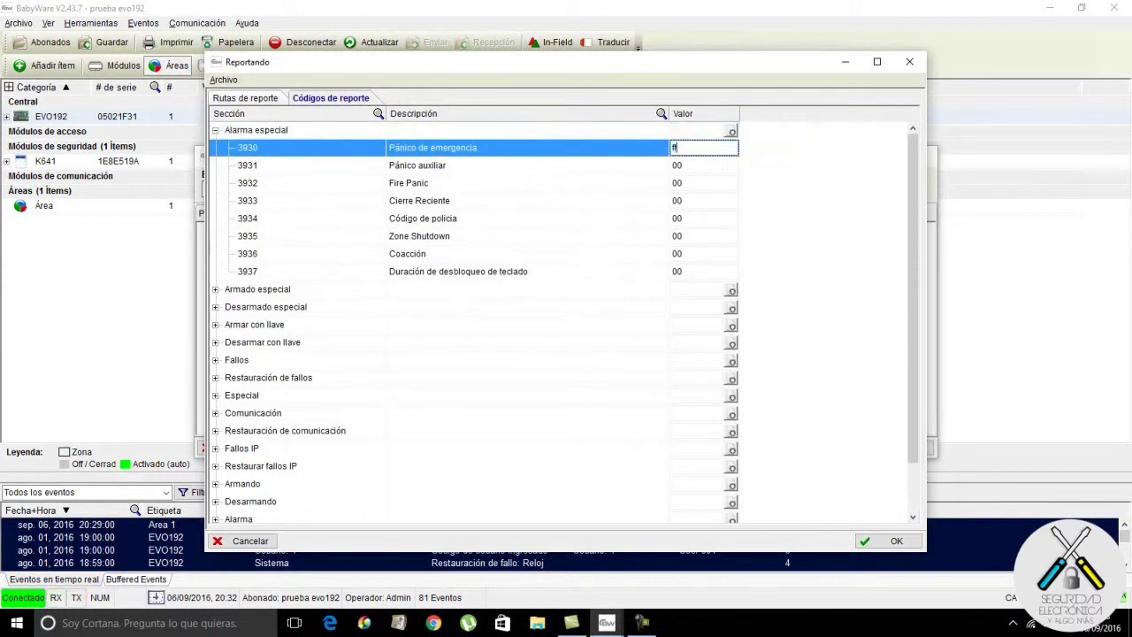
click(713, 168)
click(701, 149)
text(00)
click(699, 182)
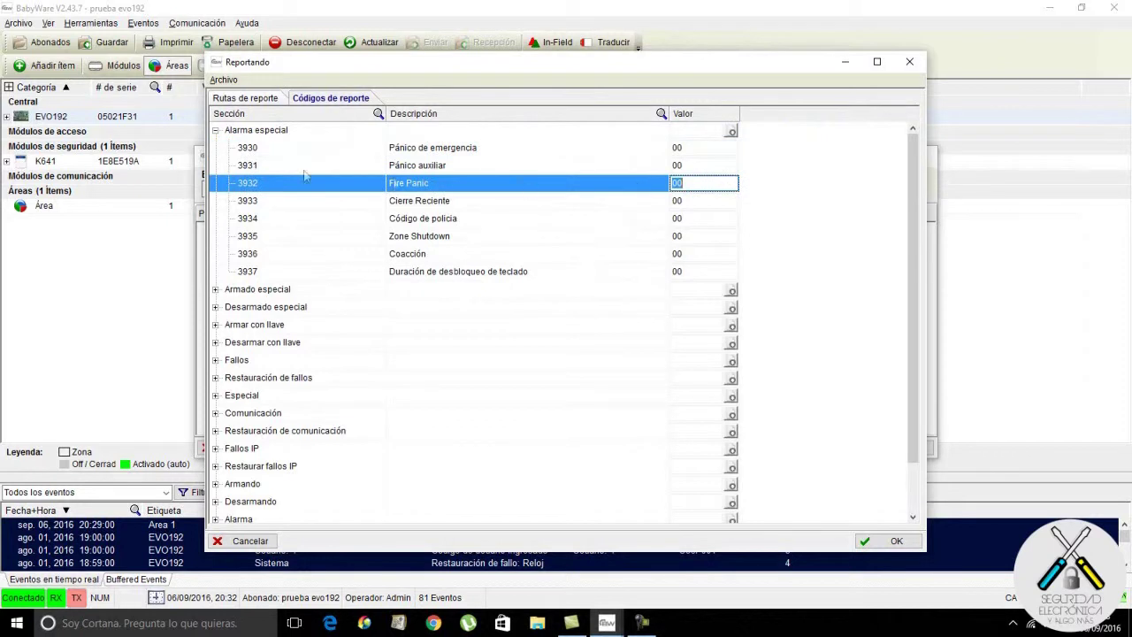
click(215, 131)
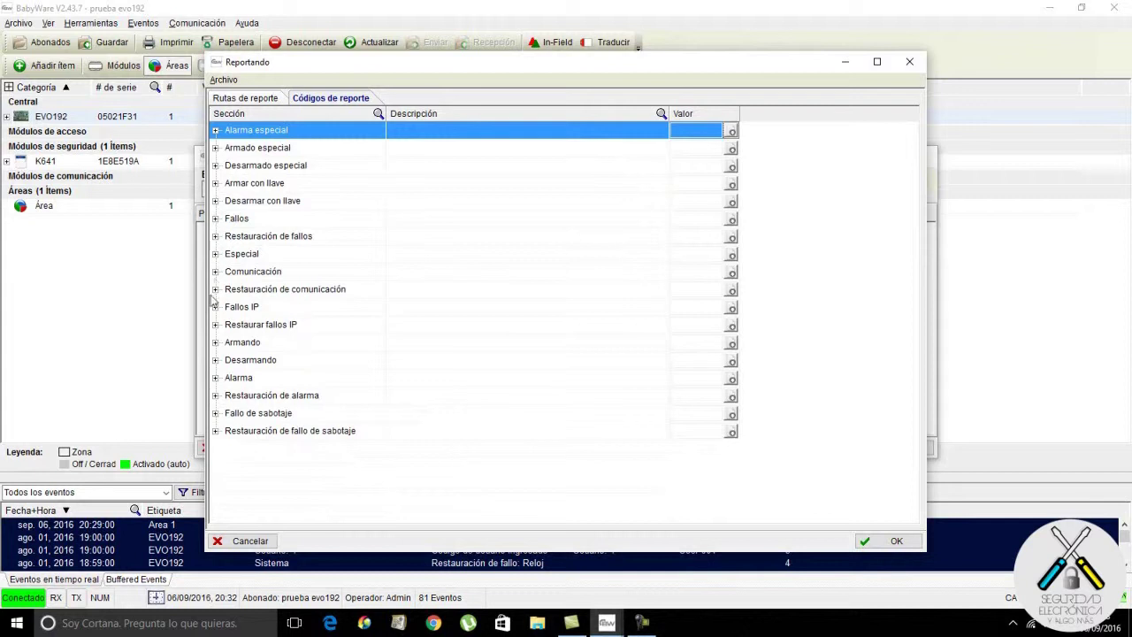
Step: Apply the report code FF to all users in the Armando section and collapse the section
click(215, 343)
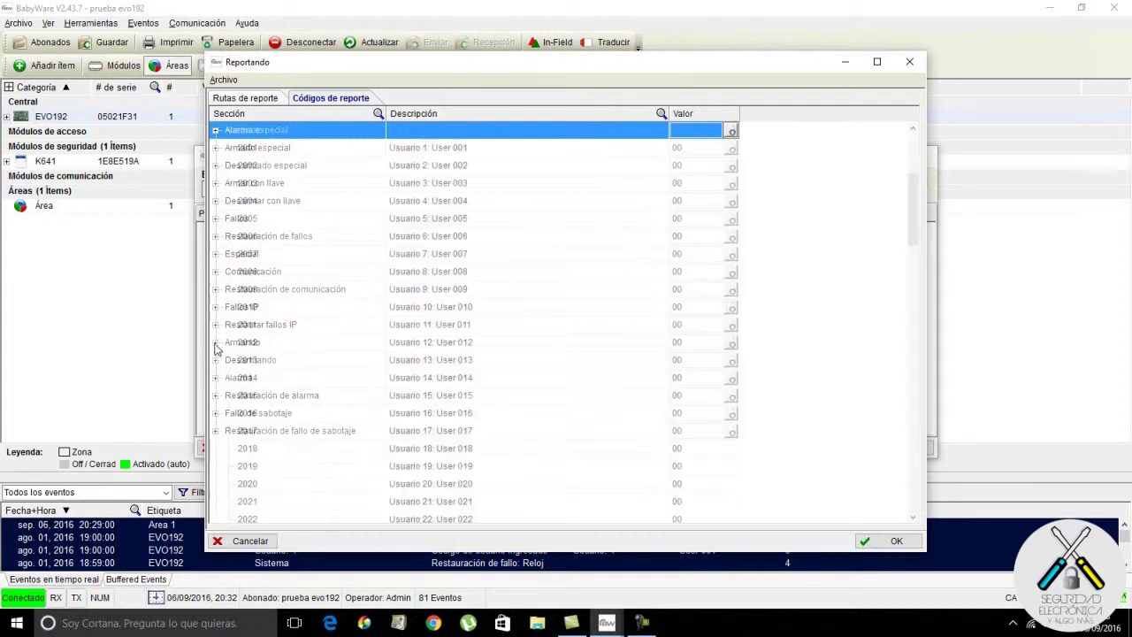
click(708, 131)
text(ff)
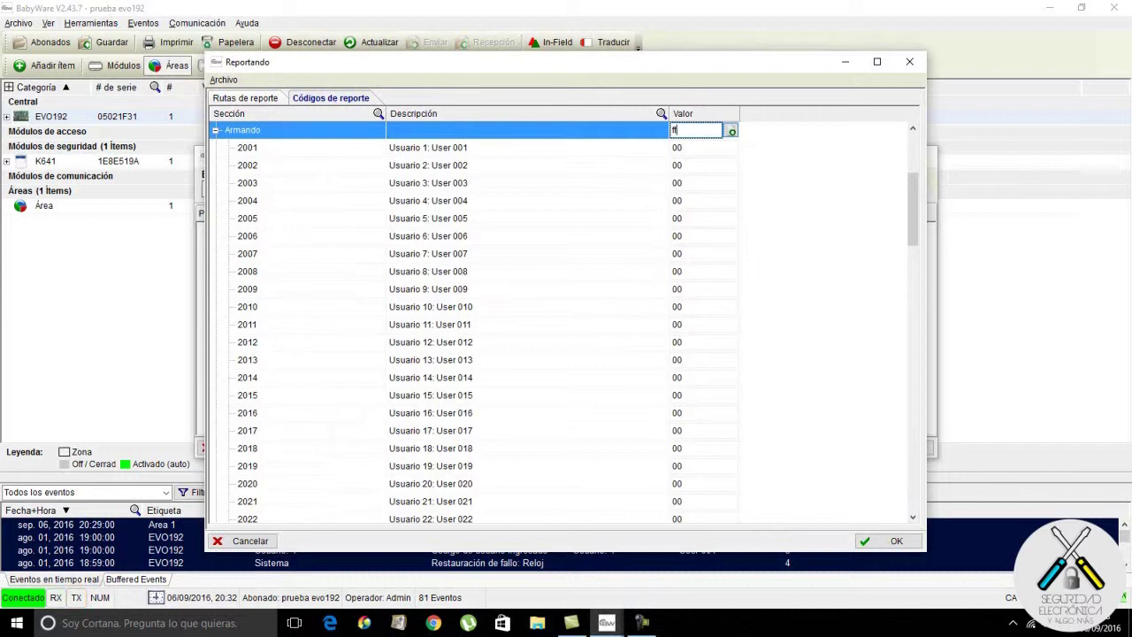
text(FF)
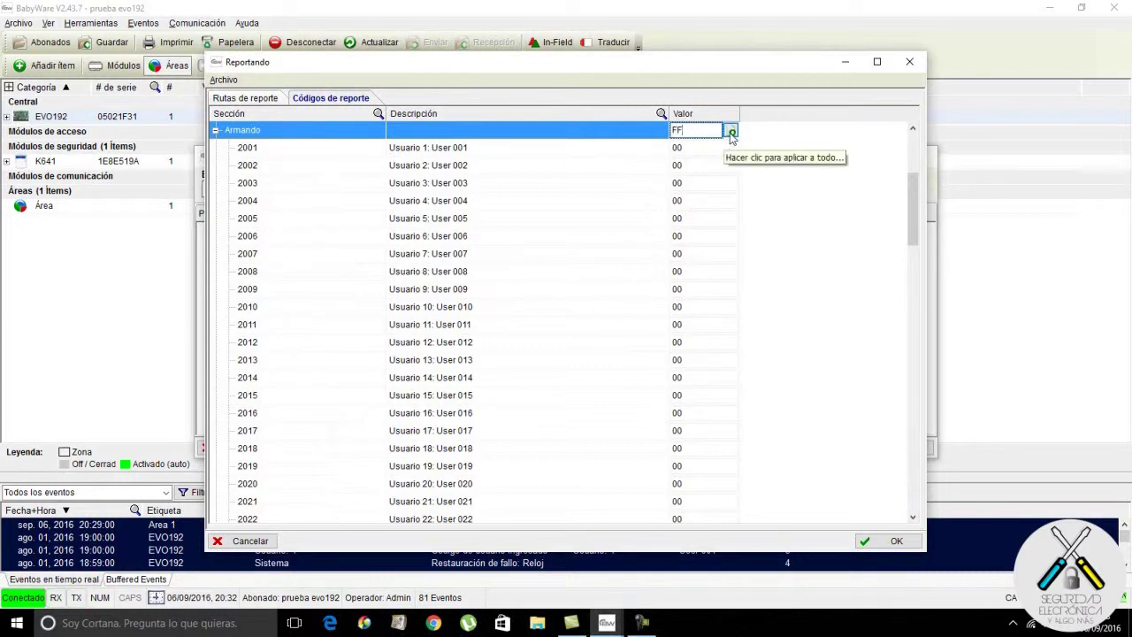
click(731, 132)
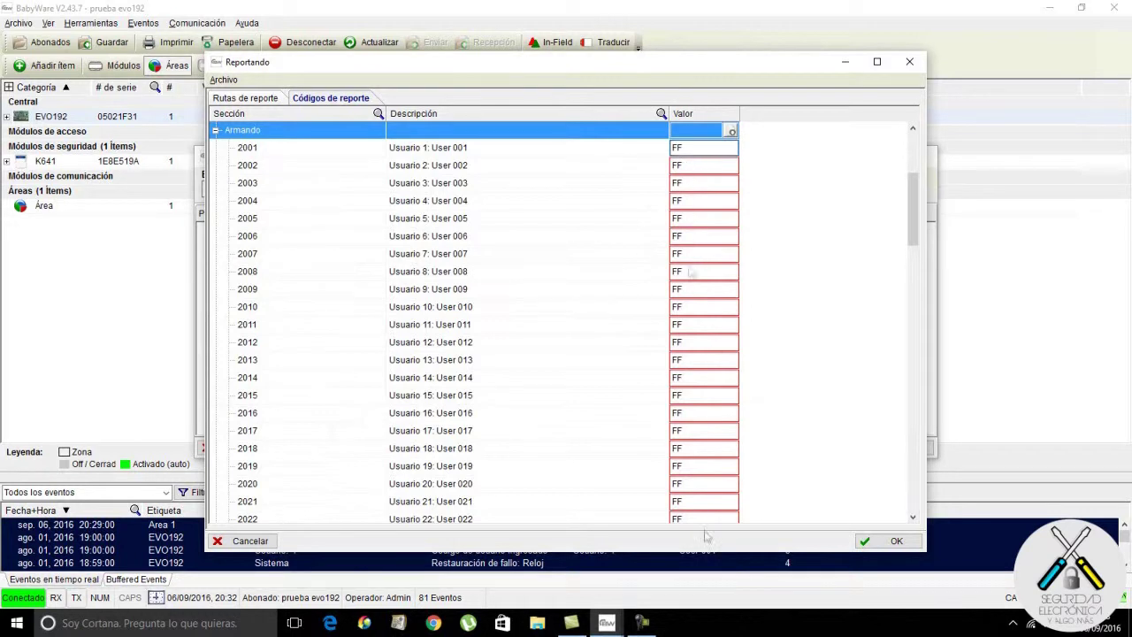
click(216, 131)
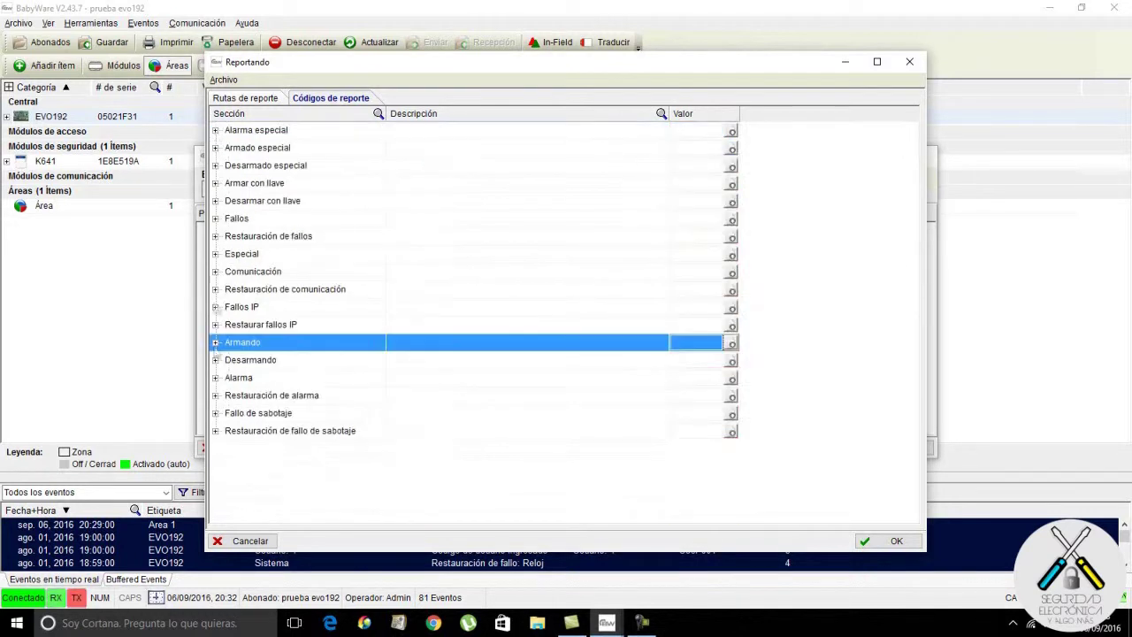
Step: Apply the report code FF to all users in the Desarmando section and collapse the section
click(215, 360)
click(706, 130)
text(FF)
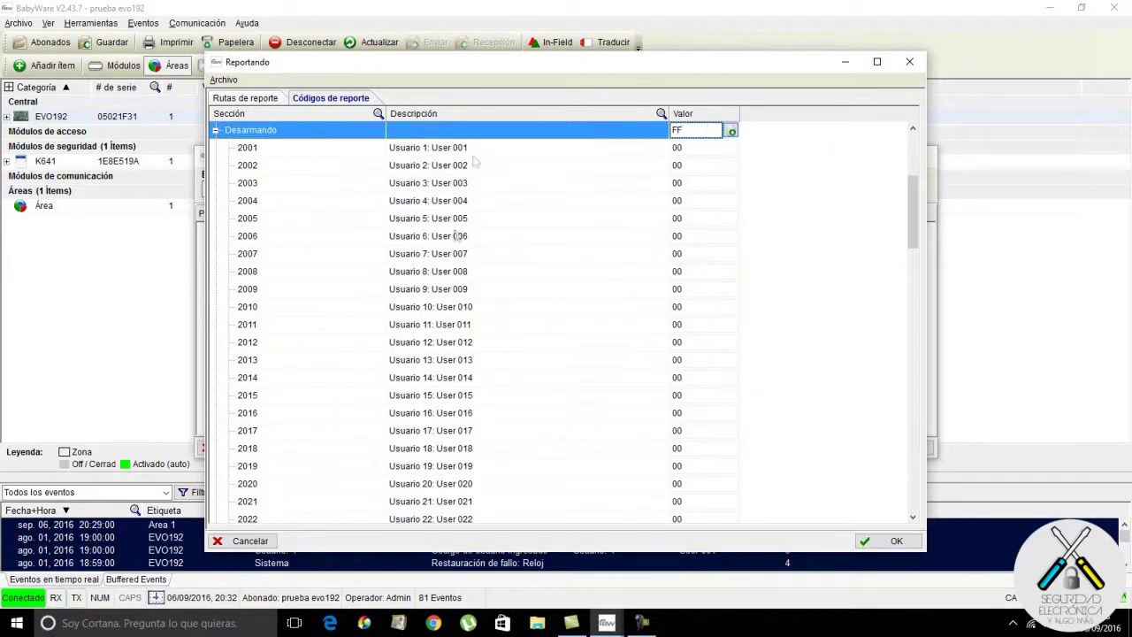
click(732, 131)
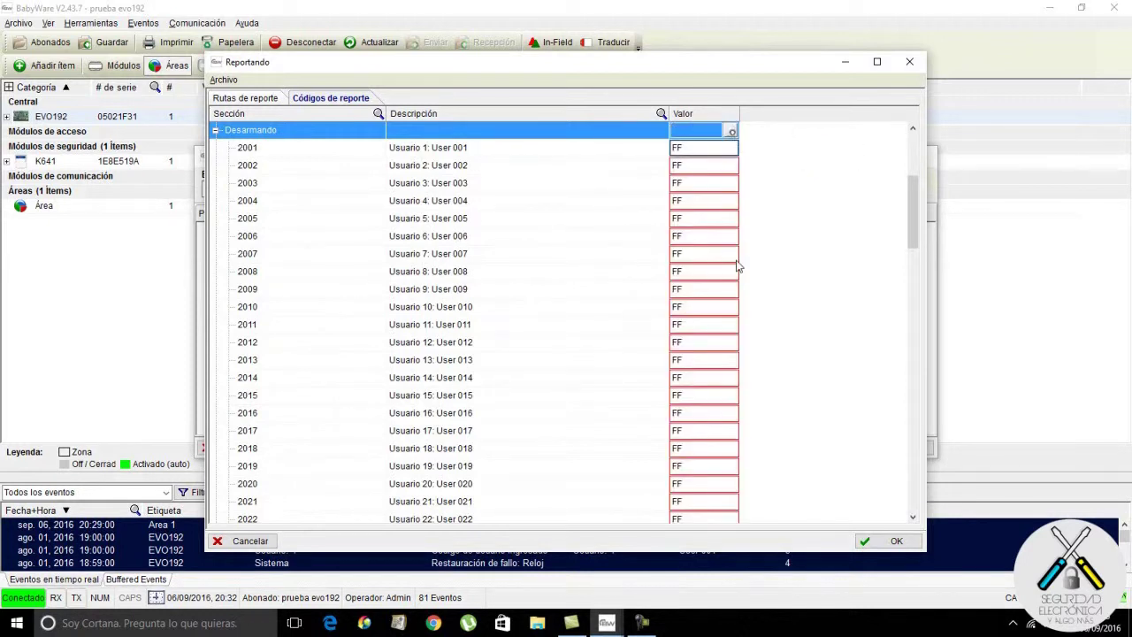
click(215, 130)
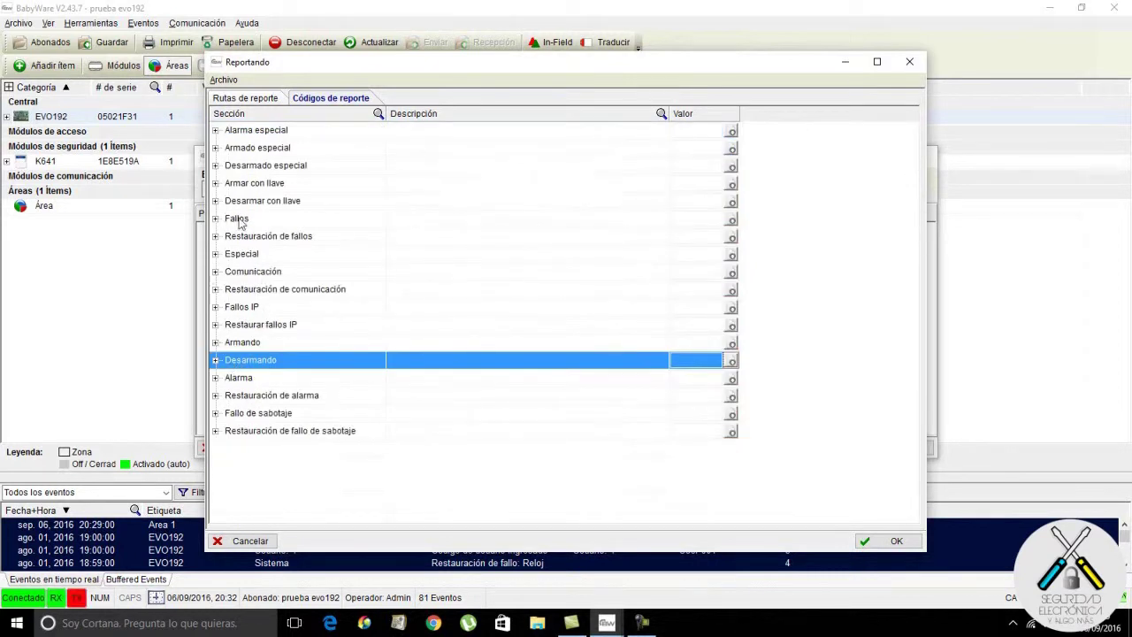
Step: Enable Teléfono #2 / Receptor #2 for Área 1 under arm/disarm, alarm restoration and tamper restoration call direction, and accept the settings
click(256, 99)
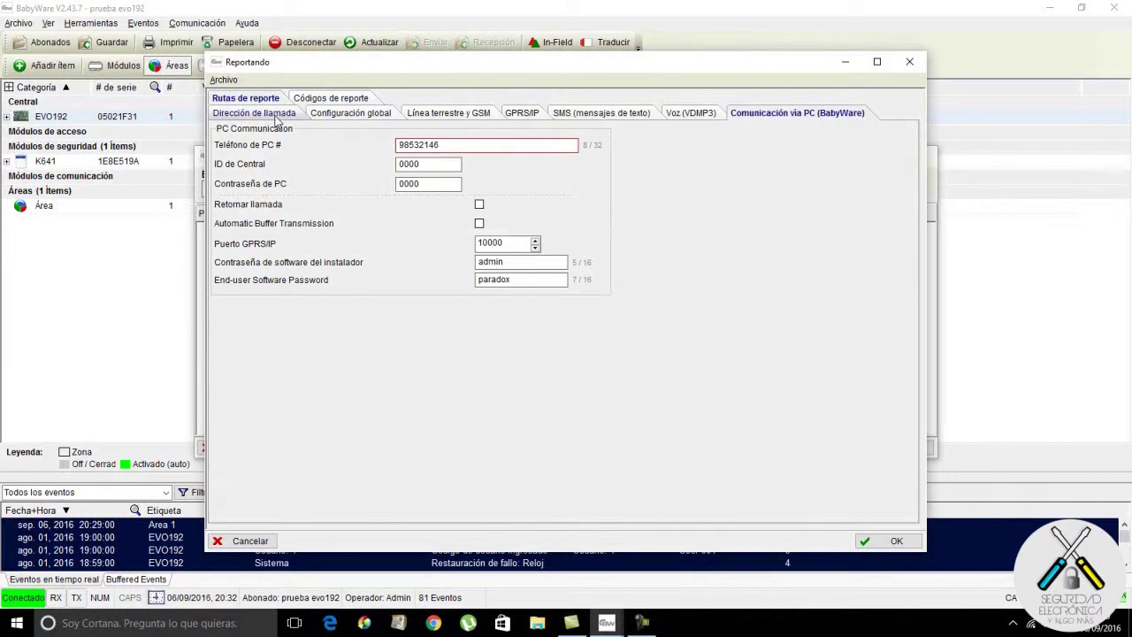
click(276, 115)
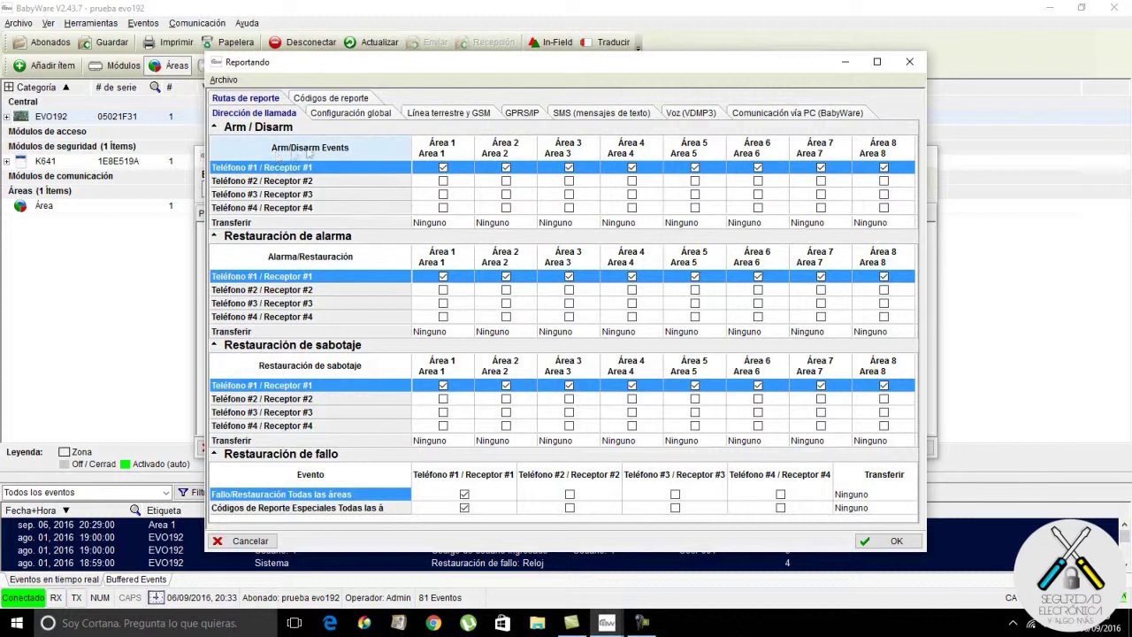
click(443, 181)
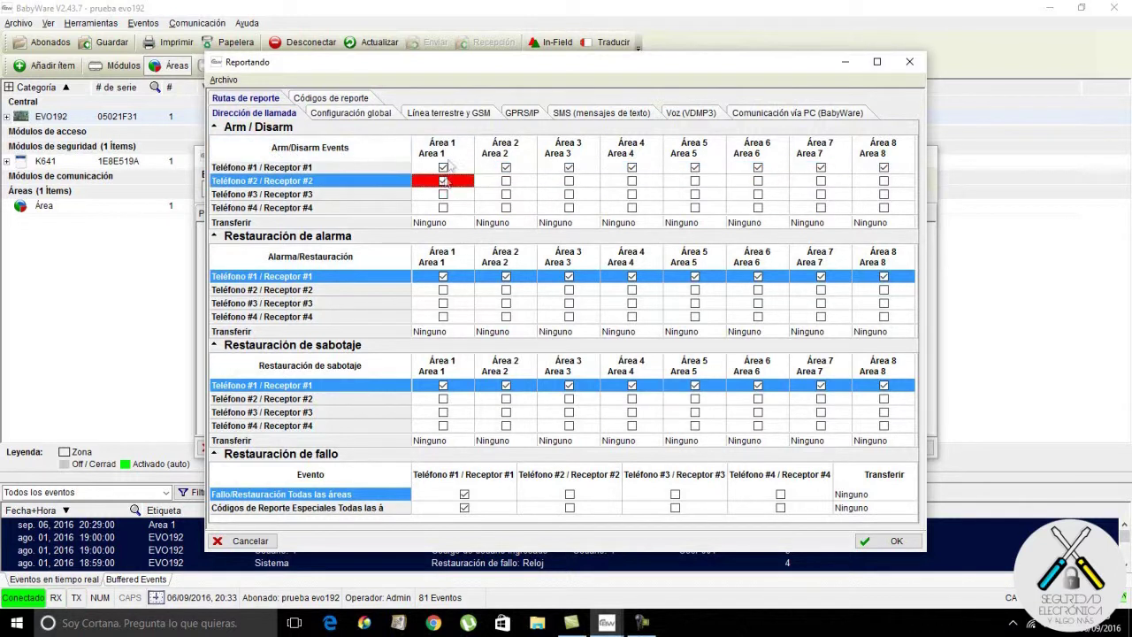
click(443, 290)
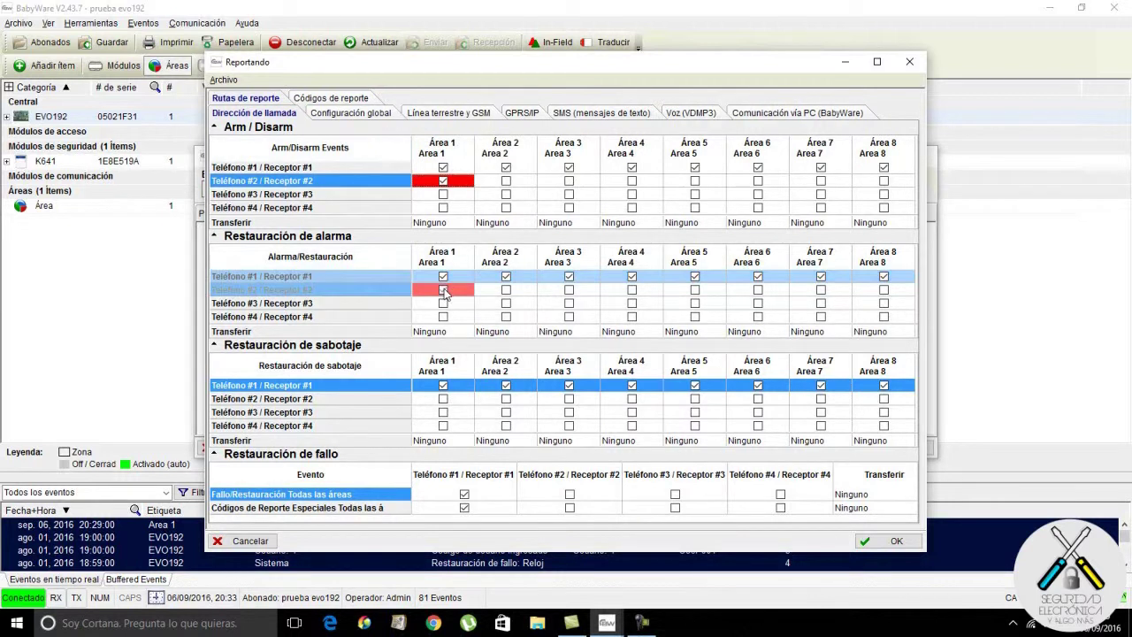
click(443, 399)
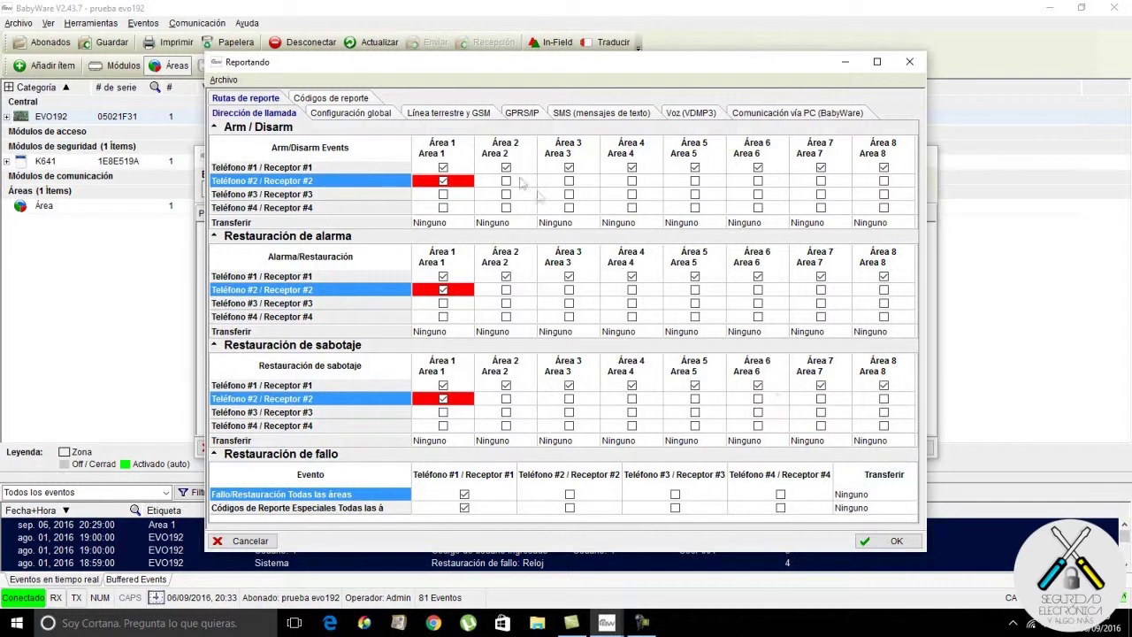
click(891, 541)
click(893, 447)
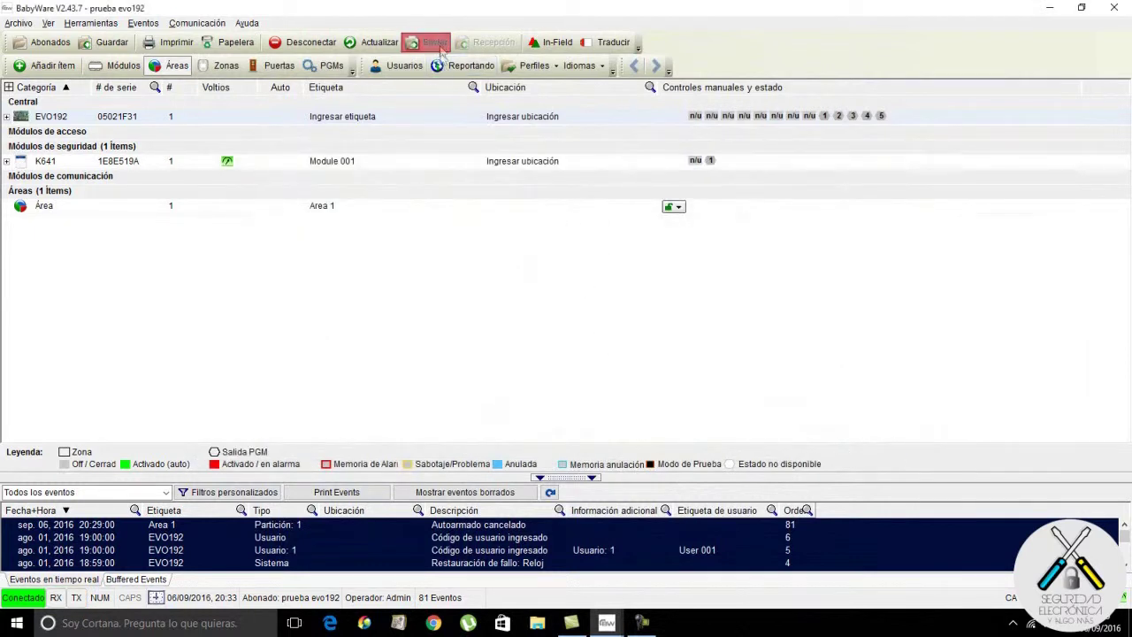